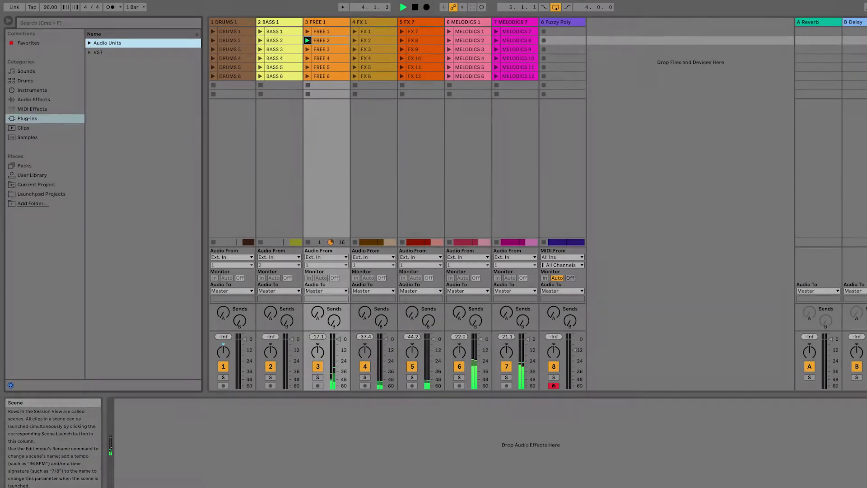
# Launch scene 3 so DRUMS 3, BASS 3, FREE 3 and the rest of the third row play
pyautogui.press('Down')
pyautogui.press('Return')
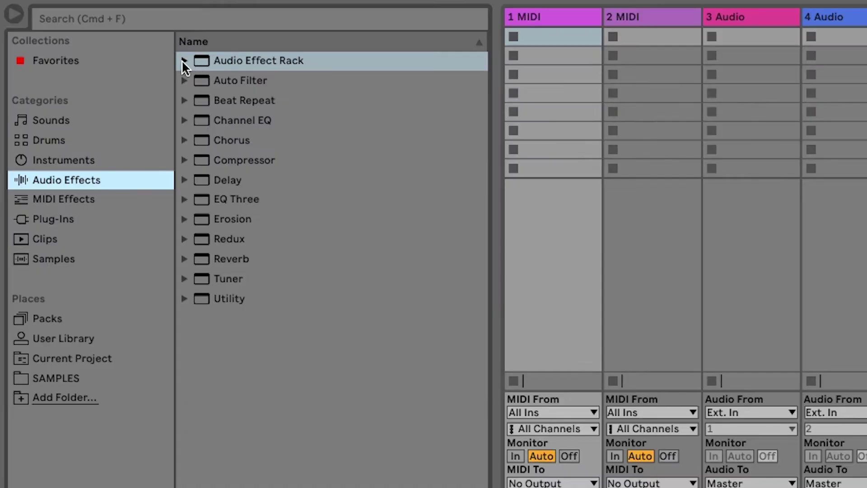
# Expand the Audio Effect Rack presets and its Mixing & Mastering folder in the browser
pyautogui.click(184, 61)
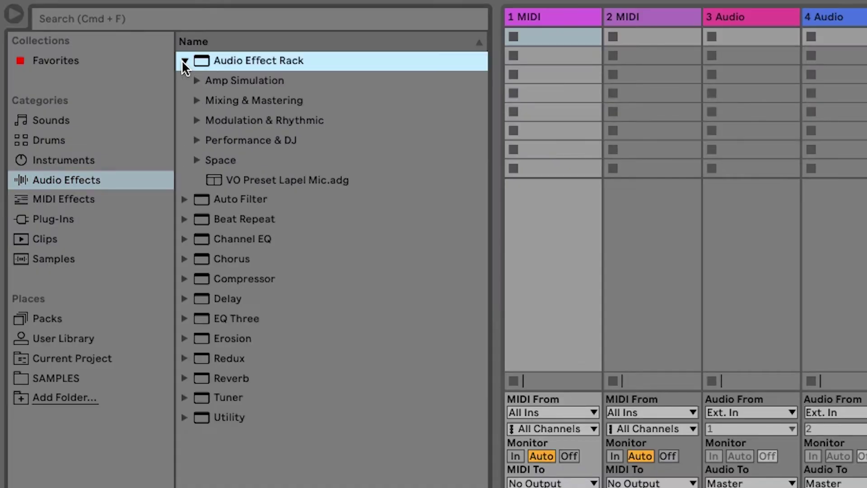
pyautogui.click(191, 100)
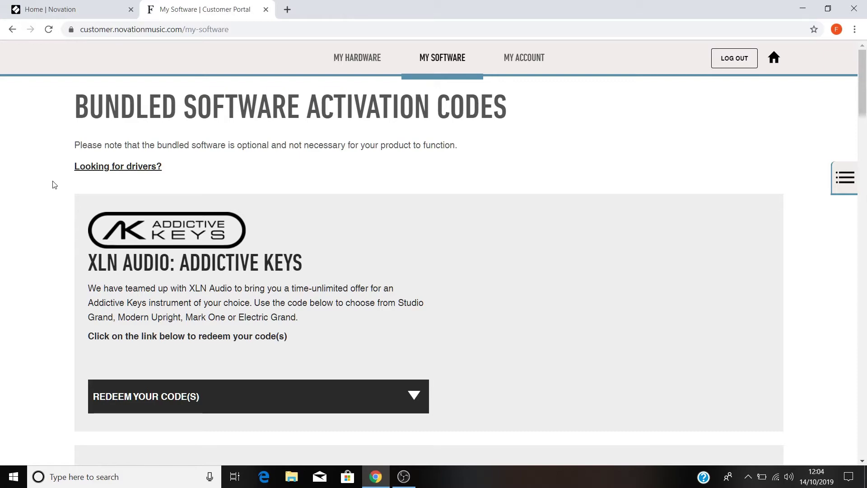
# Scroll down to Ableton Live Lite and reveal its redeem code under GET ABLETON LIVE LITE
pyautogui.scroll(-5, 54, 184)
pyautogui.scroll(-20, 54, 185)
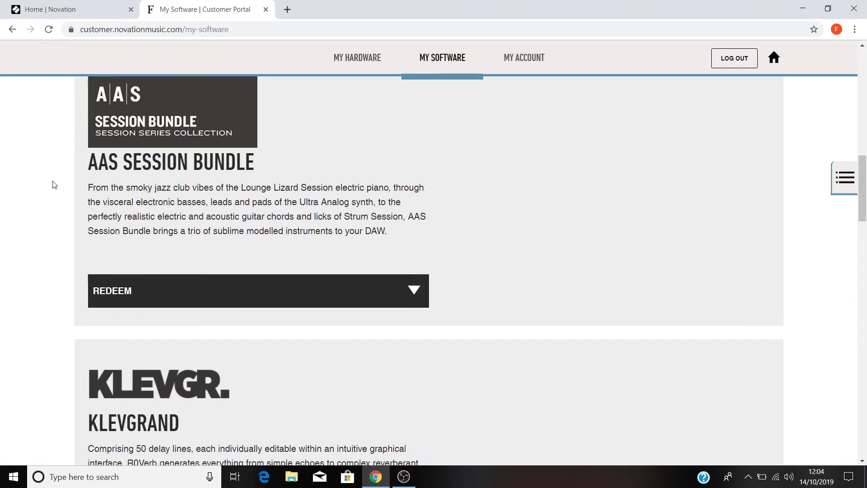
pyautogui.scroll(-7, 54, 184)
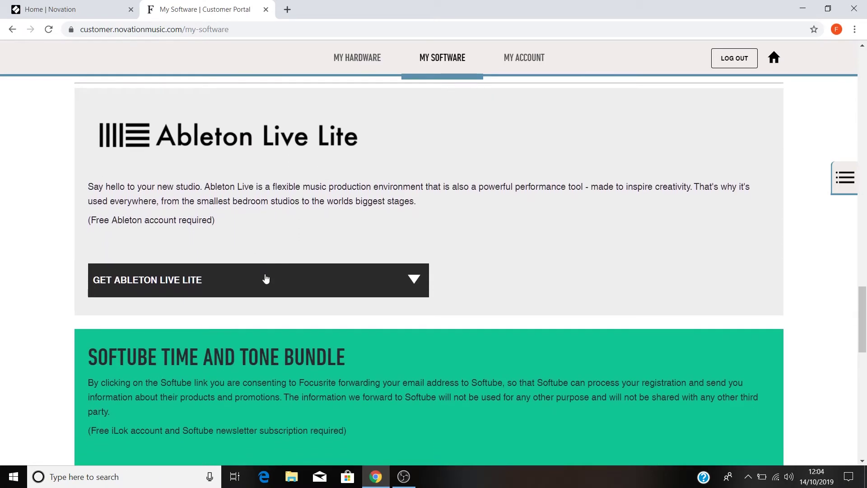
pyautogui.click(266, 279)
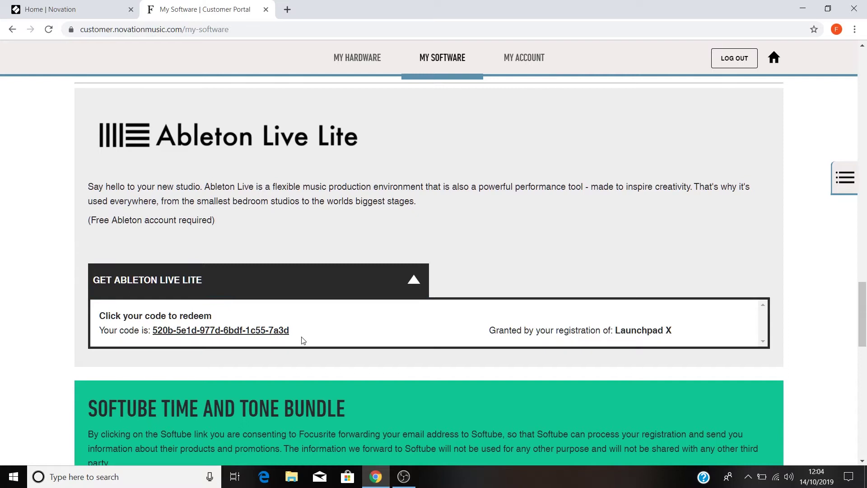
# Copy the Live Lite redeem code and follow its link to the Live Lite page in a new tab
pyautogui.moveTo(289, 330); pyautogui.dragTo(154, 334)
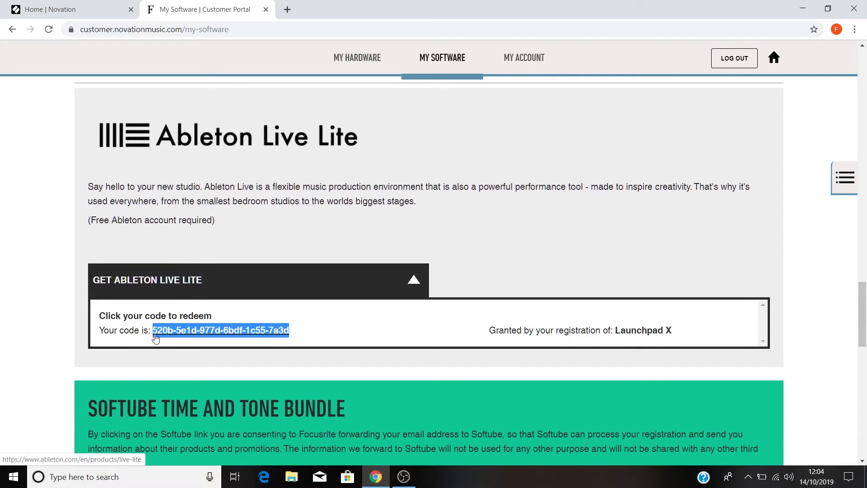
pyautogui.rightClick(171, 335)
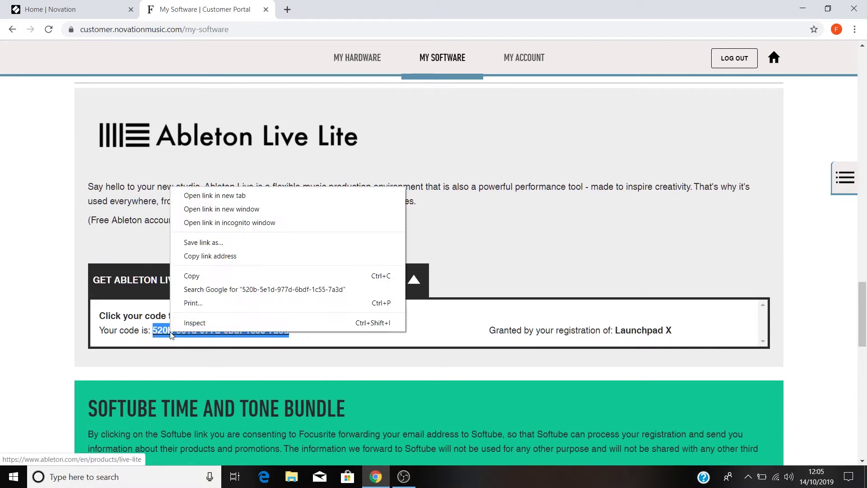
pyautogui.click(209, 275)
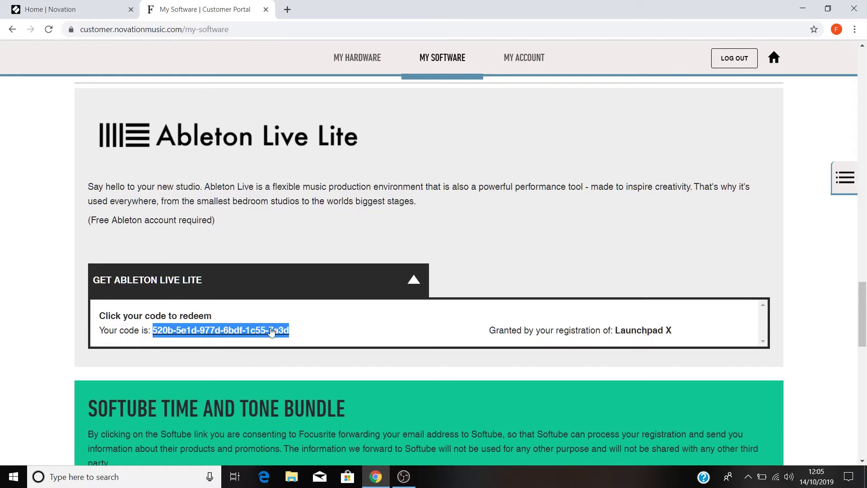
pyautogui.click(271, 331)
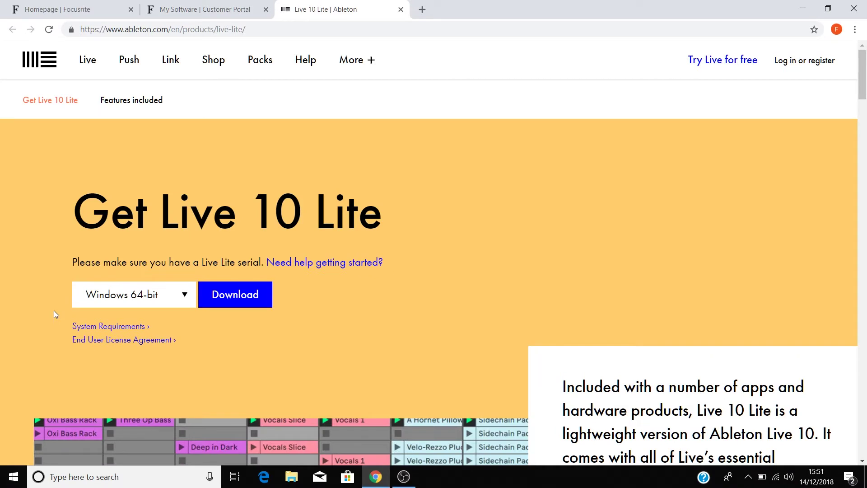
# Download Live 10 Lite for Windows 64-bit from the Get Live 10 Lite page
pyautogui.click(251, 294)
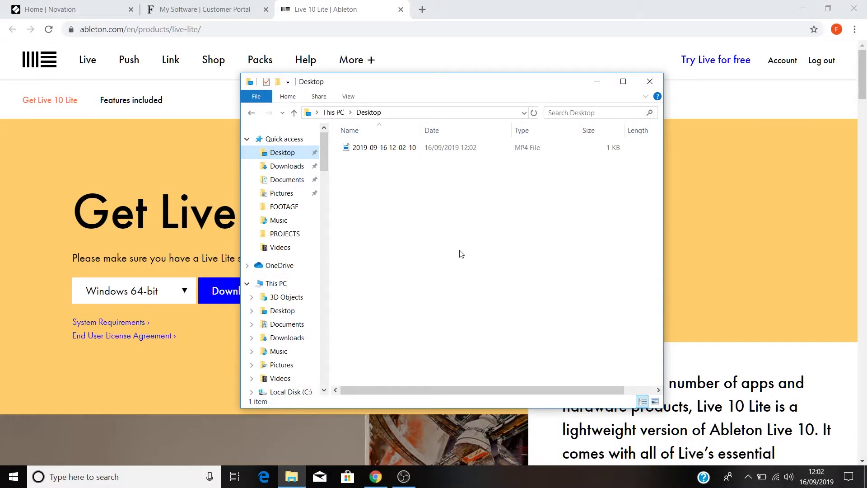
# Extract the ableton_live_lite_10.1_64 zip from Downloads and run its Setup installer
pyautogui.click(285, 168)
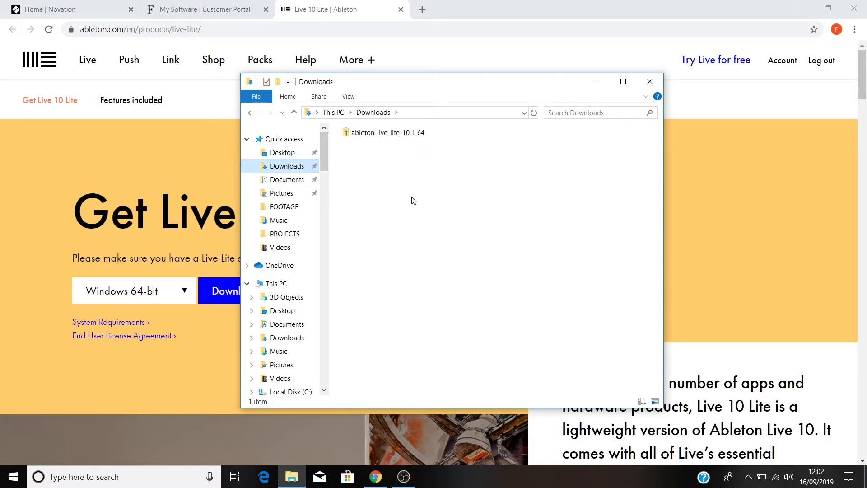
pyautogui.rightClick(371, 132)
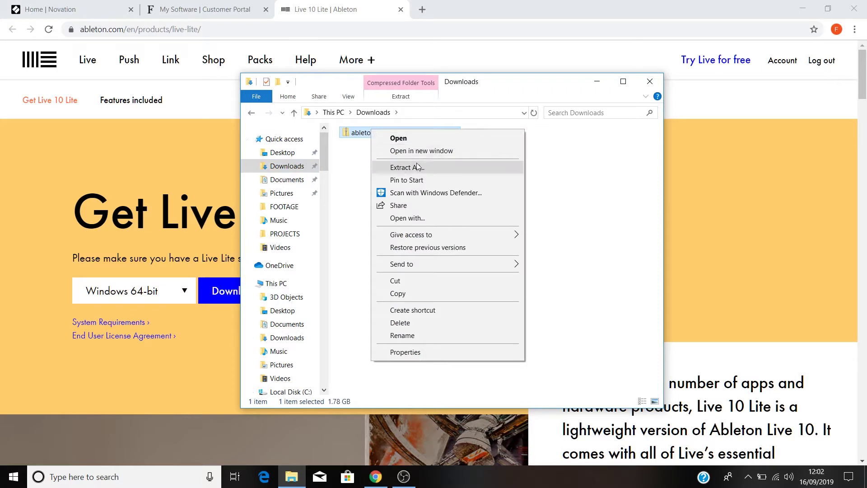
pyautogui.click(432, 168)
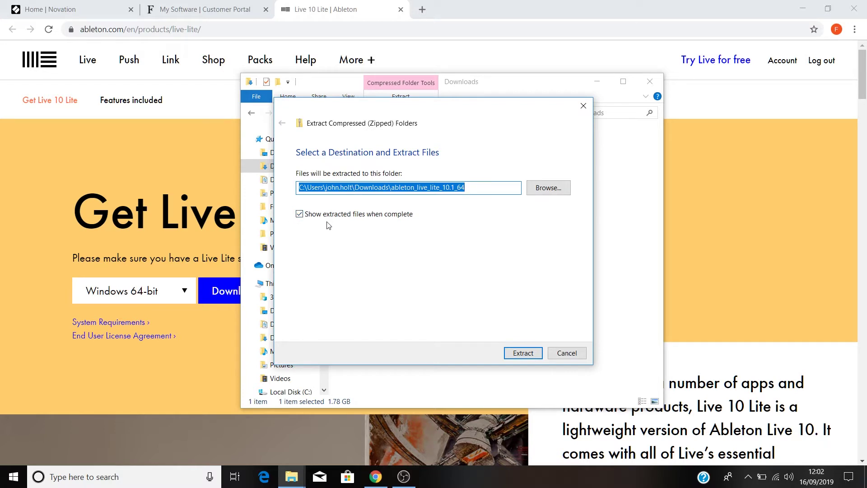
pyautogui.click(522, 354)
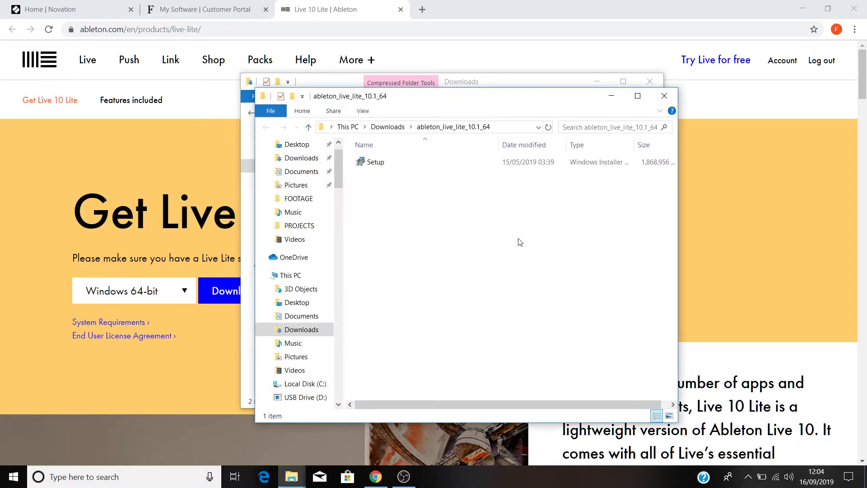
pyautogui.doubleClick(402, 161)
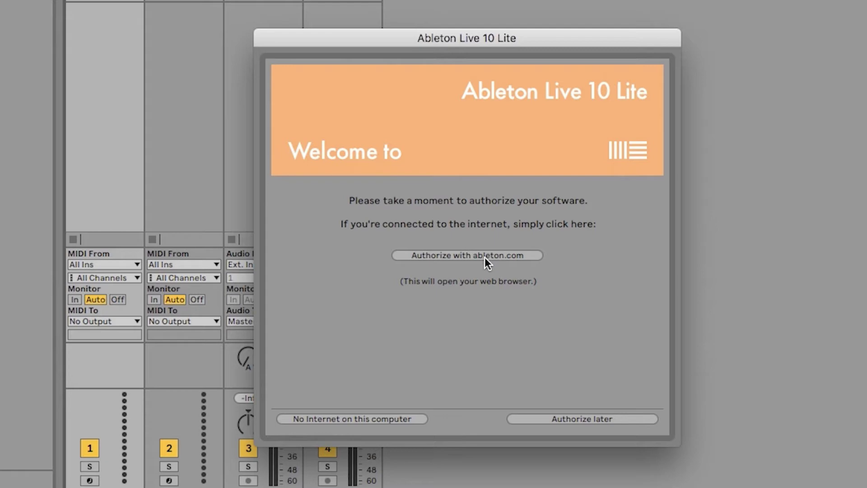
# Choose Authorize with ableton.com in Live's welcome dialog
pyautogui.click(484, 255)
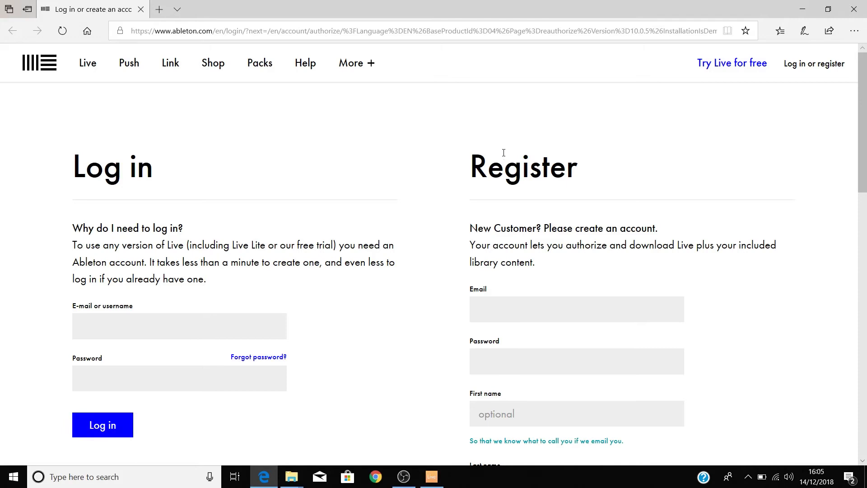
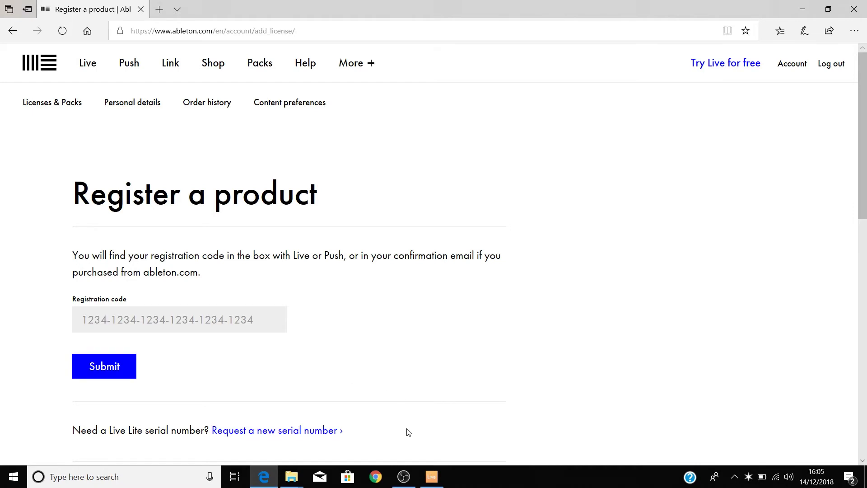
# Enter the account e-mail, then paste and submit the Live Lite registration code
pyautogui.click(209, 318)
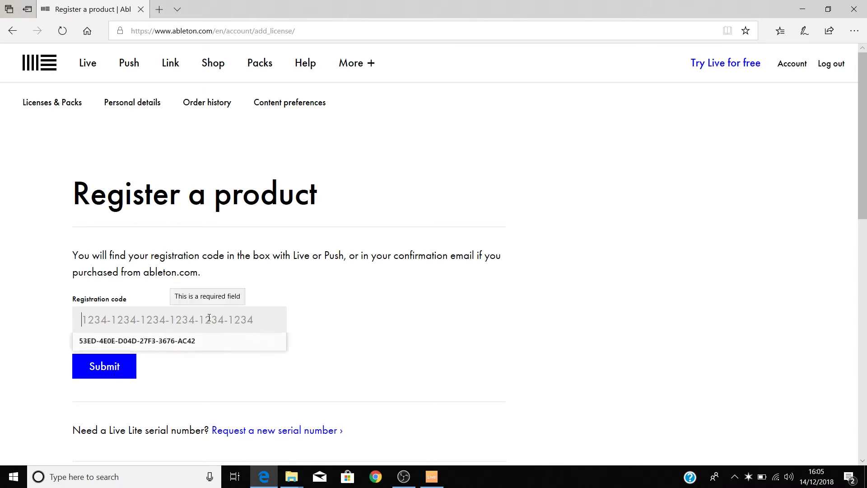
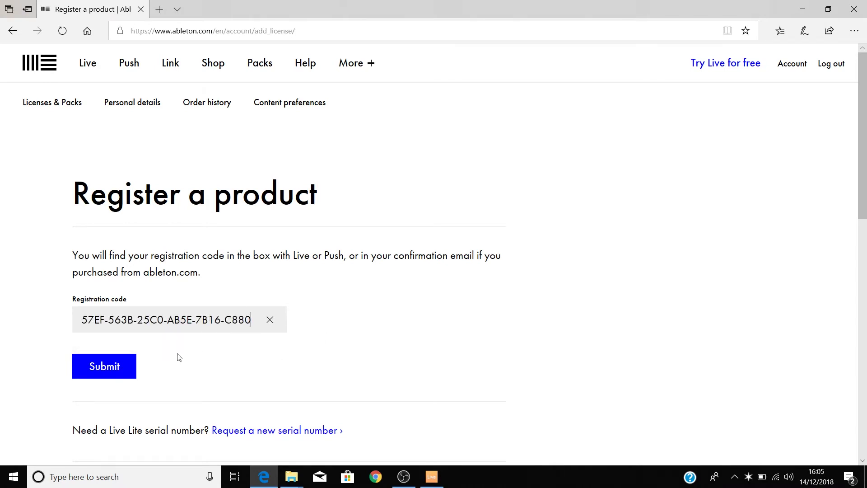
pyautogui.click(108, 362)
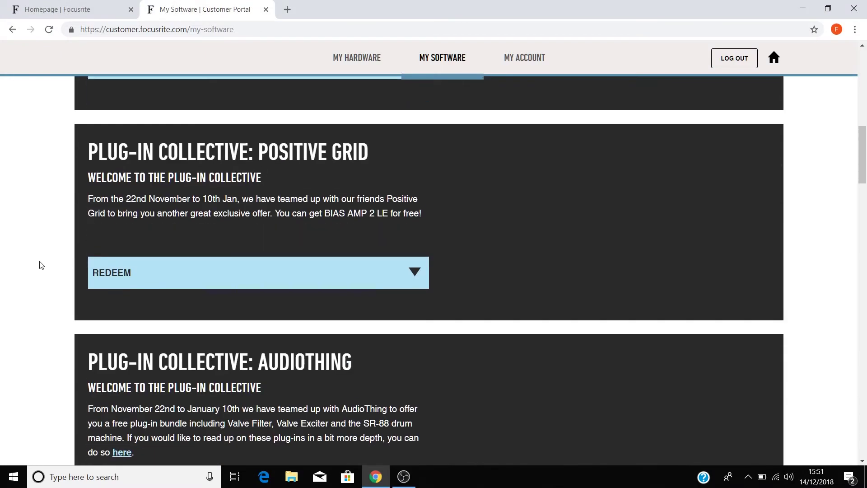
pyautogui.scroll(-5, 40, 265)
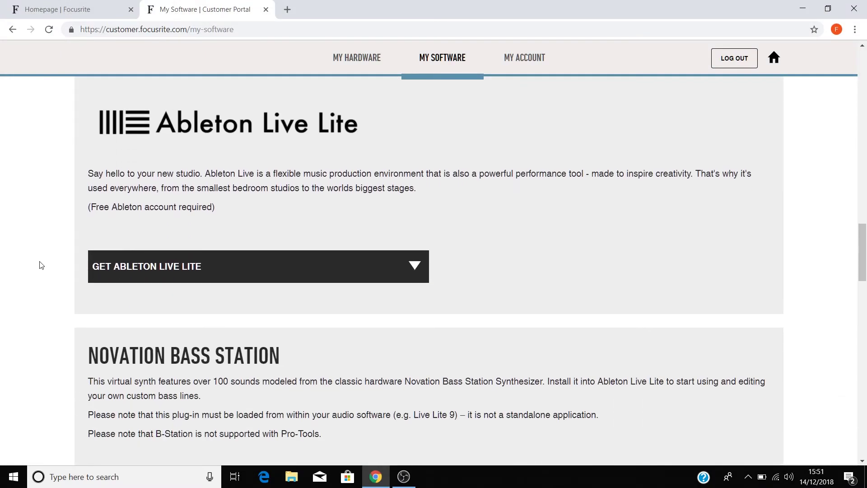
# Reveal the Ableton Live Lite code in the Novation portal, paste it into Registration code and submit
pyautogui.click(234, 268)
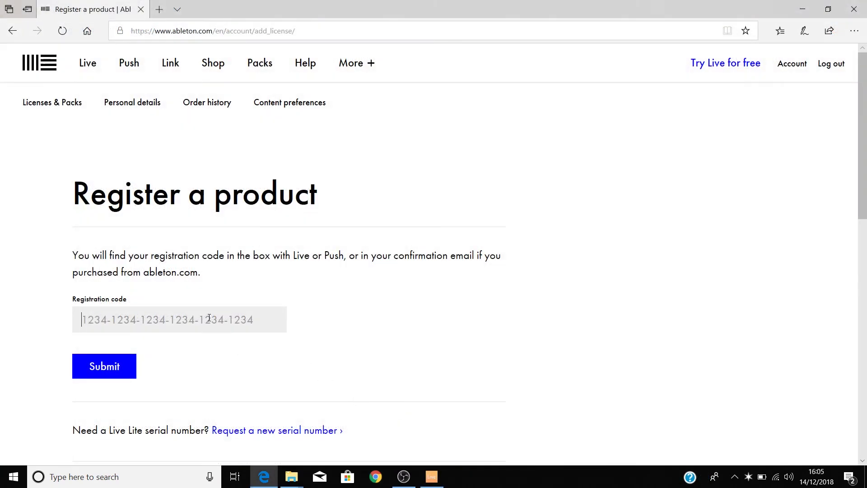
pyautogui.click(209, 318)
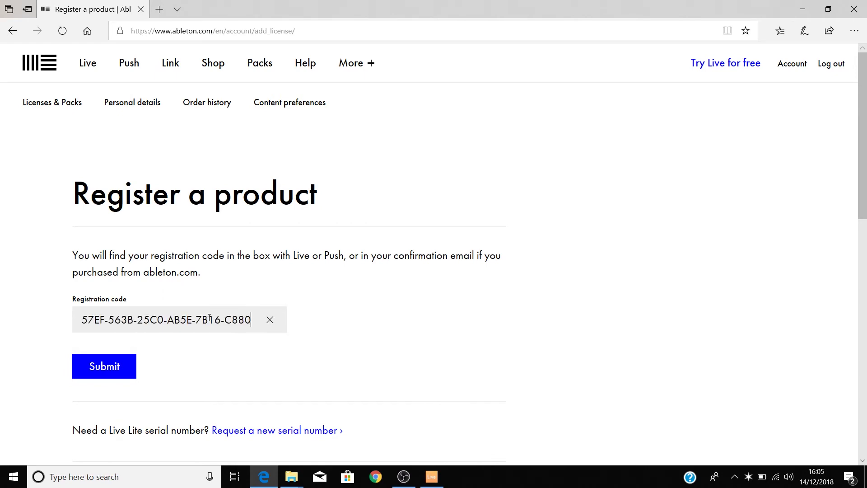
pyautogui.click(100, 366)
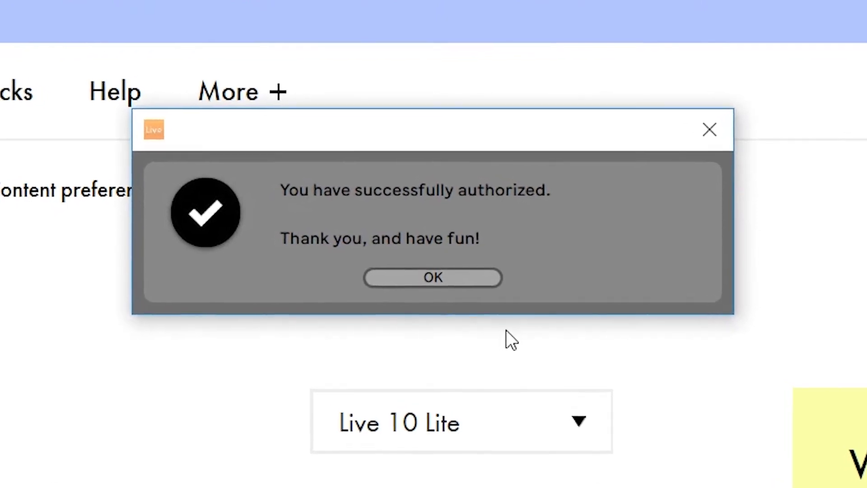
# Dismiss the authorization message and set Live's audio Driver Type to MME/DirectX
pyautogui.click(432, 277)
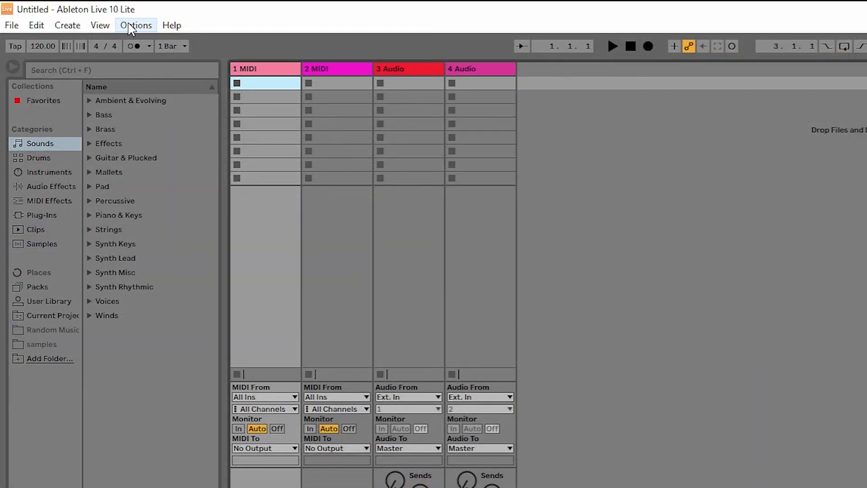
pyautogui.click(96, 19)
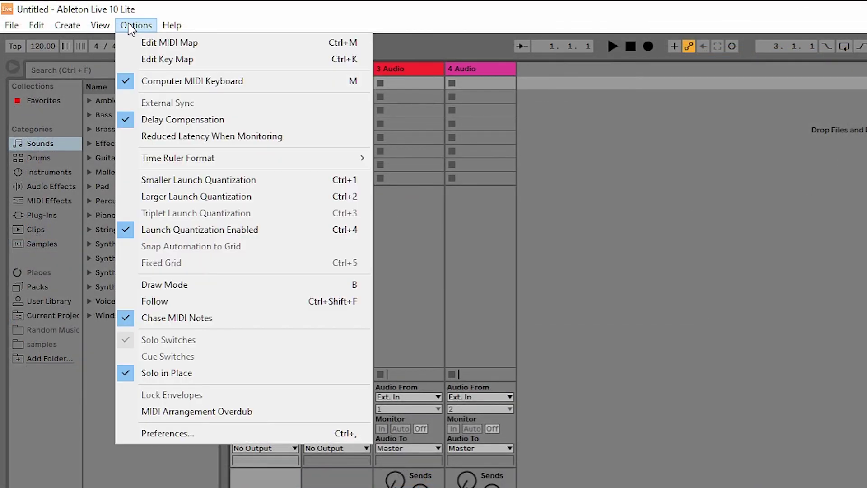
pyautogui.press('Escape')
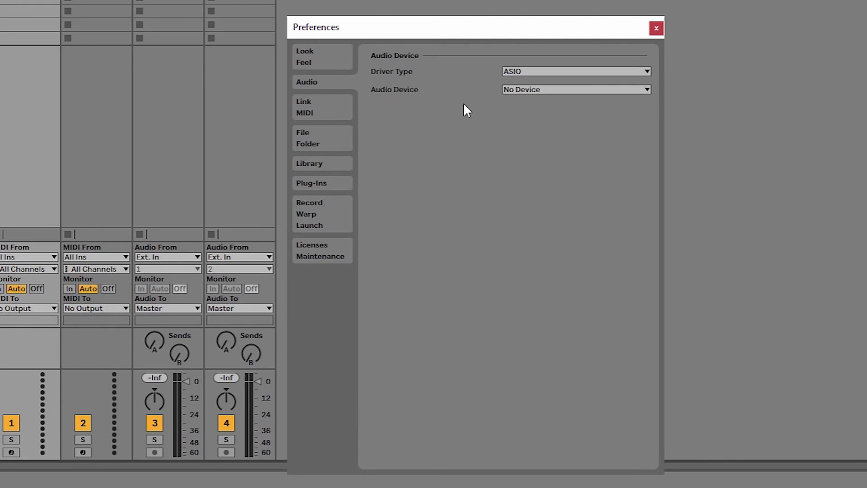
pyautogui.click(524, 71)
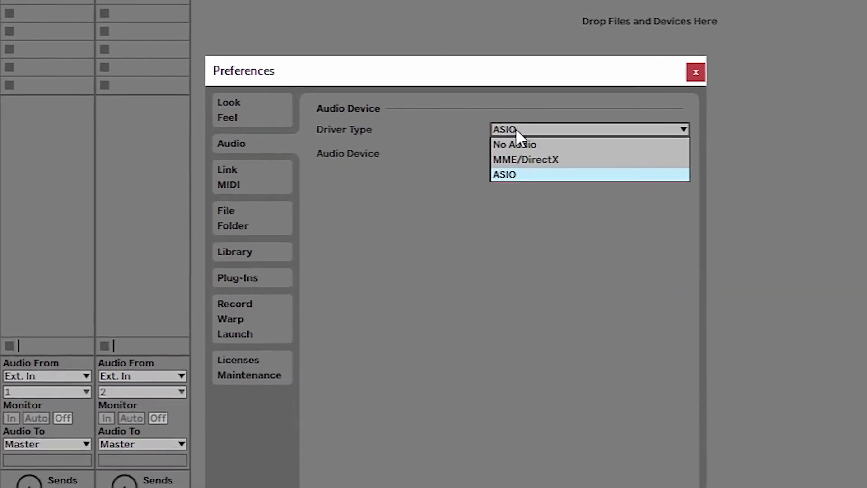
pyautogui.click(540, 94)
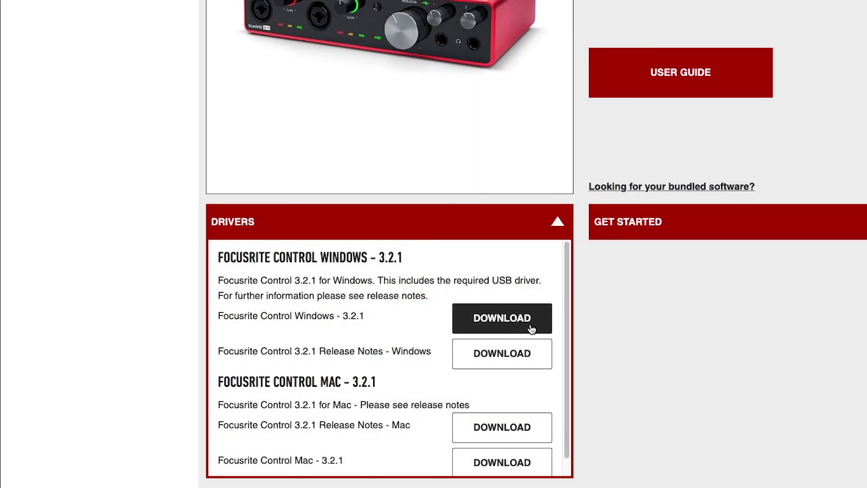
# Download Focusrite Control Windows 3.2.1 from the Focusrite Drivers section
pyautogui.click(542, 326)
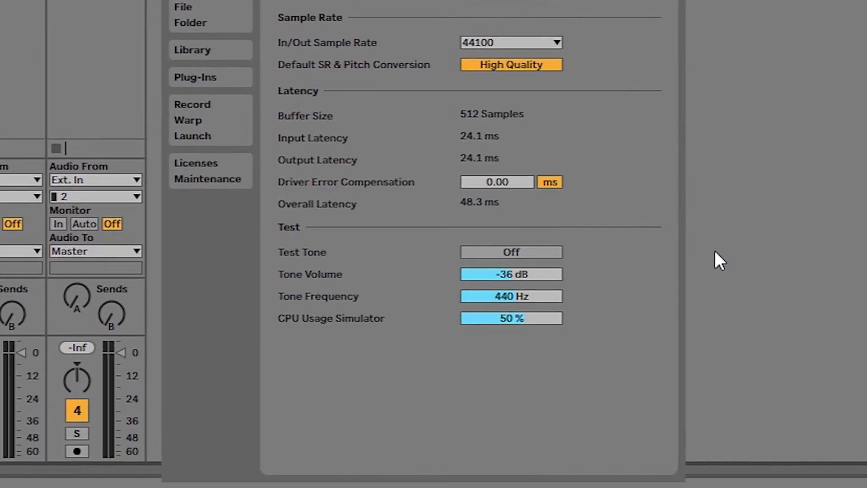
# Switch the Test Tone on and back off, then close Preferences to return to the Session View
pyautogui.click(523, 251)
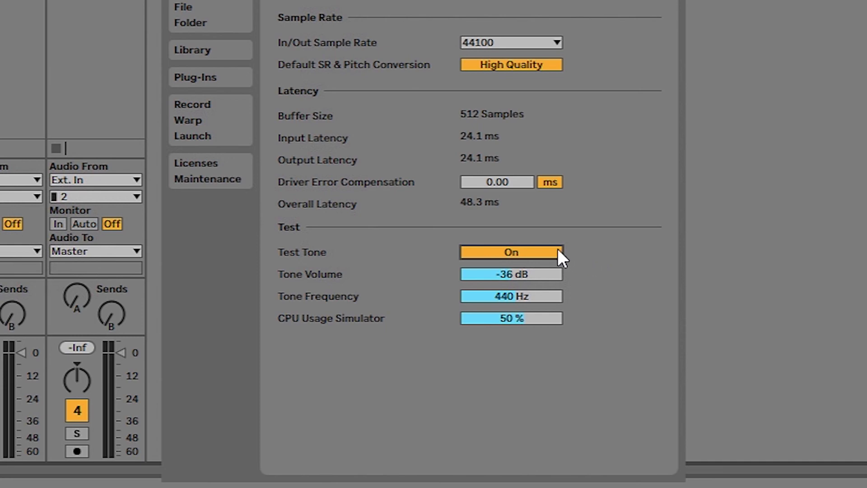
pyautogui.click(534, 256)
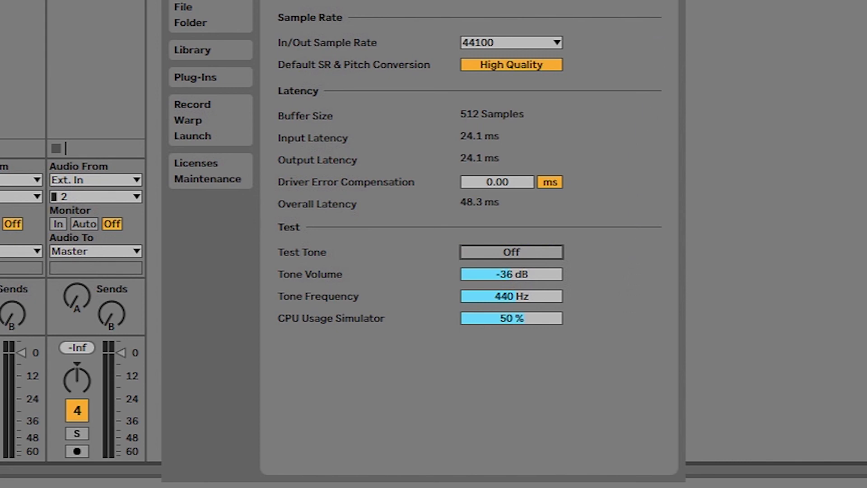
pyautogui.press('Escape')
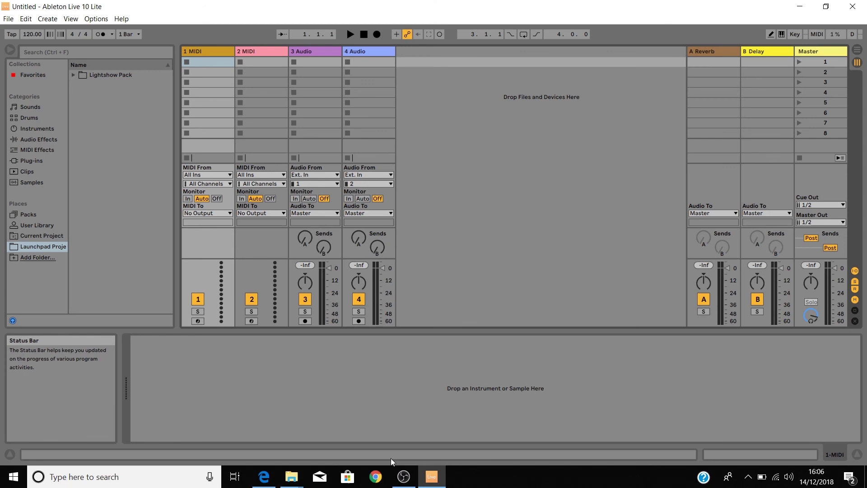